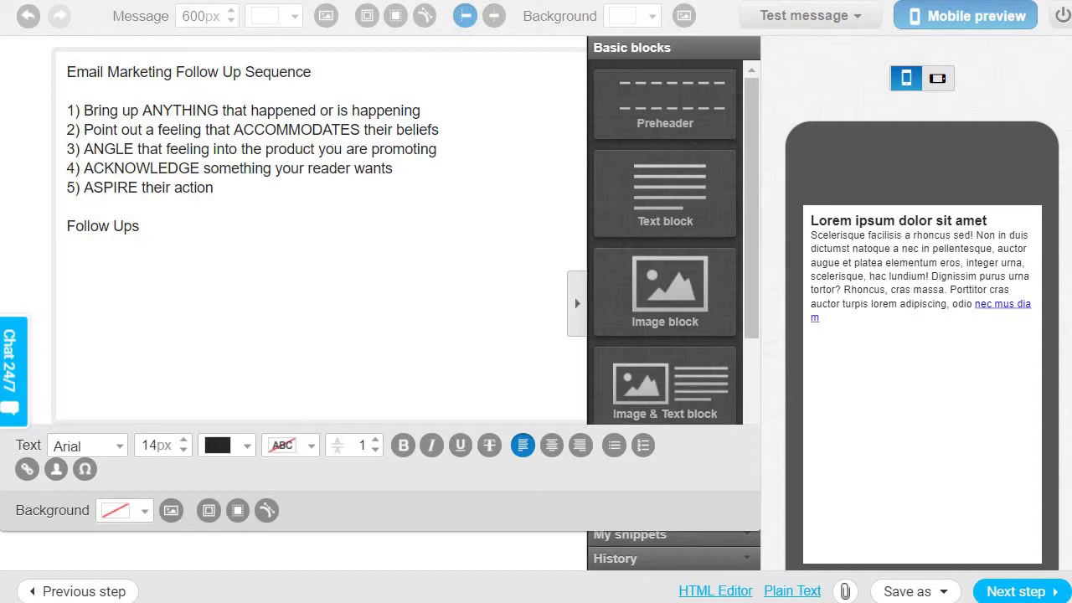
- Highlight the five numbered steps, then open a new line below Follow Ups
{"action": "key", "text": "shift+Up"}
{"action": "key", "text": "shift+Up"}
{"action": "key", "text": "shift+Up"}
{"action": "key", "text": "shift+Up"}
{"action": "key", "text": "shift+Home"}
{"action": "left_click", "coordinate": [214, 188]}
{"action": "left_click", "coordinate": [192, 227]}
{"action": "key", "text": "Return"}
{"action": "key", "text": "Return"}
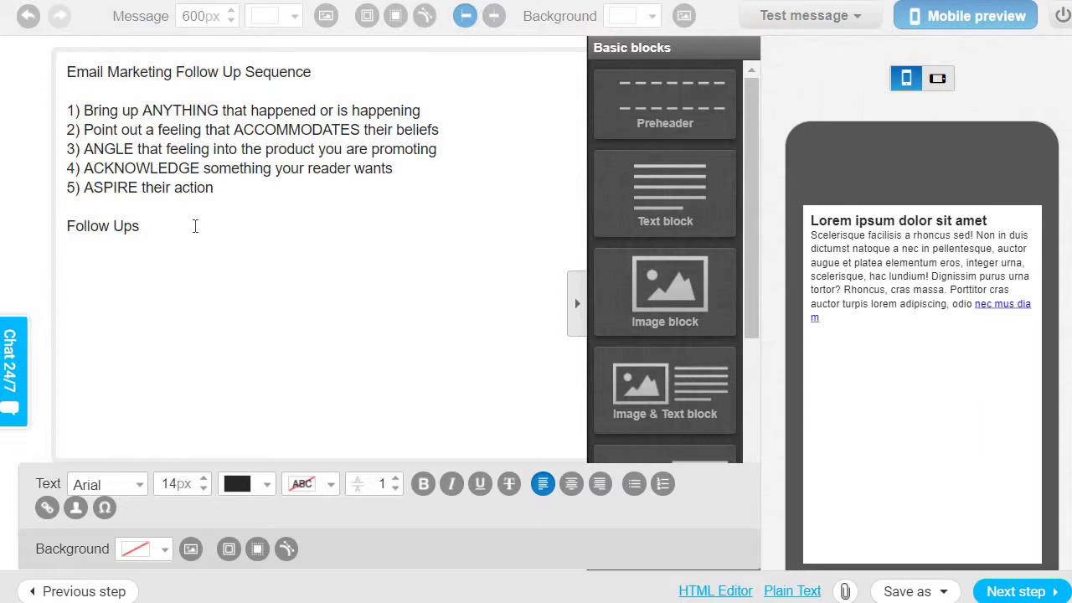
- List Value, Value, Review and Promo on separate lines under Follow Ups
{"action": "type", "text": "Value"}
{"action": "key", "text": "Return"}
{"action": "type", "text": "Value"}
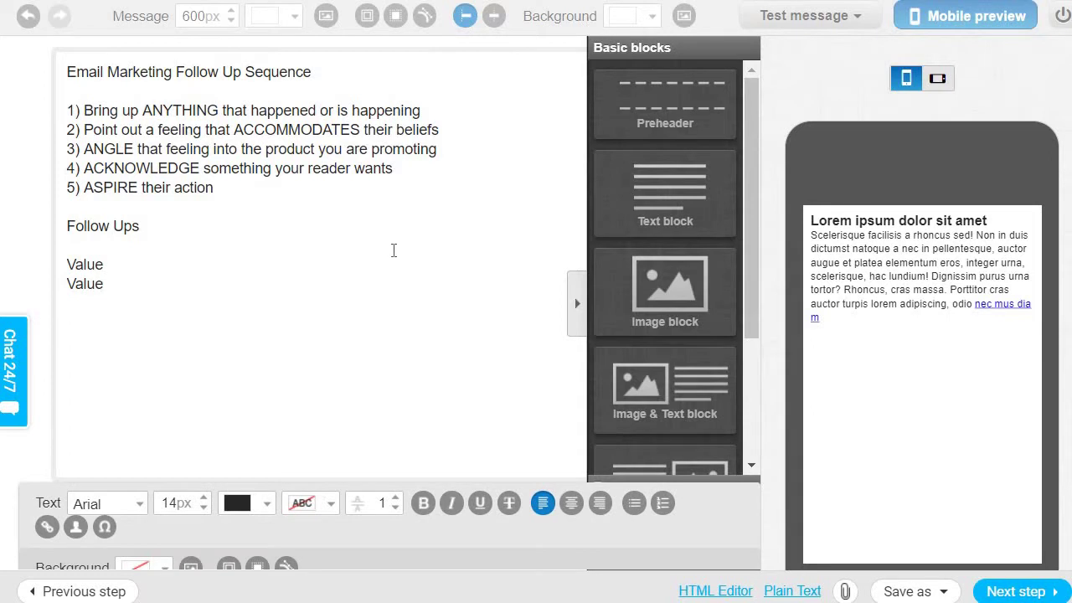
{"action": "key", "text": "Return"}
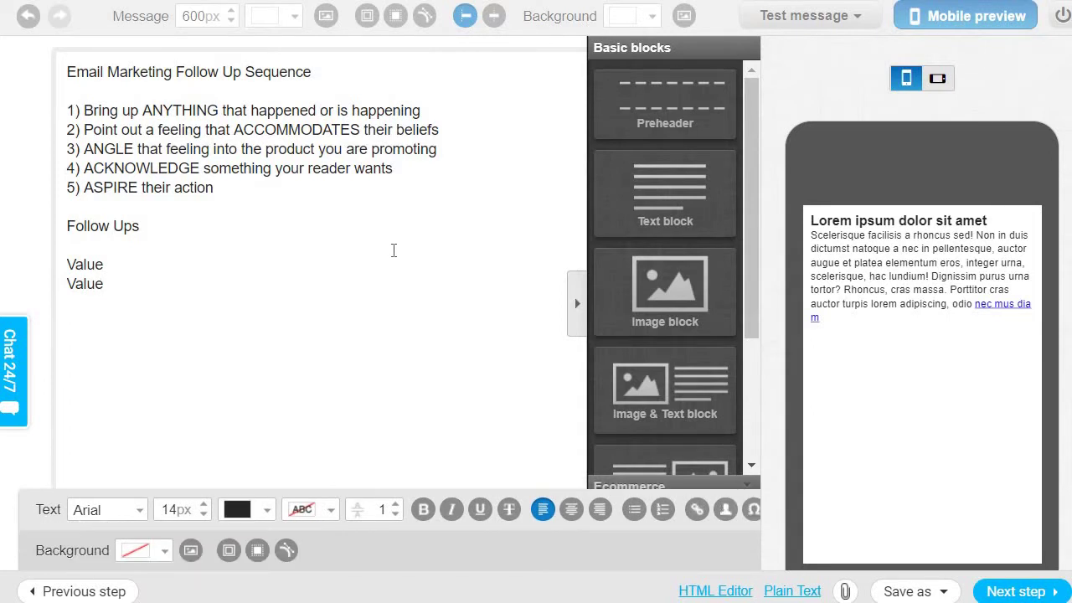
{"action": "type", "text": "Review"}
{"action": "key", "text": "Return"}
{"action": "type", "text": "Promo"}
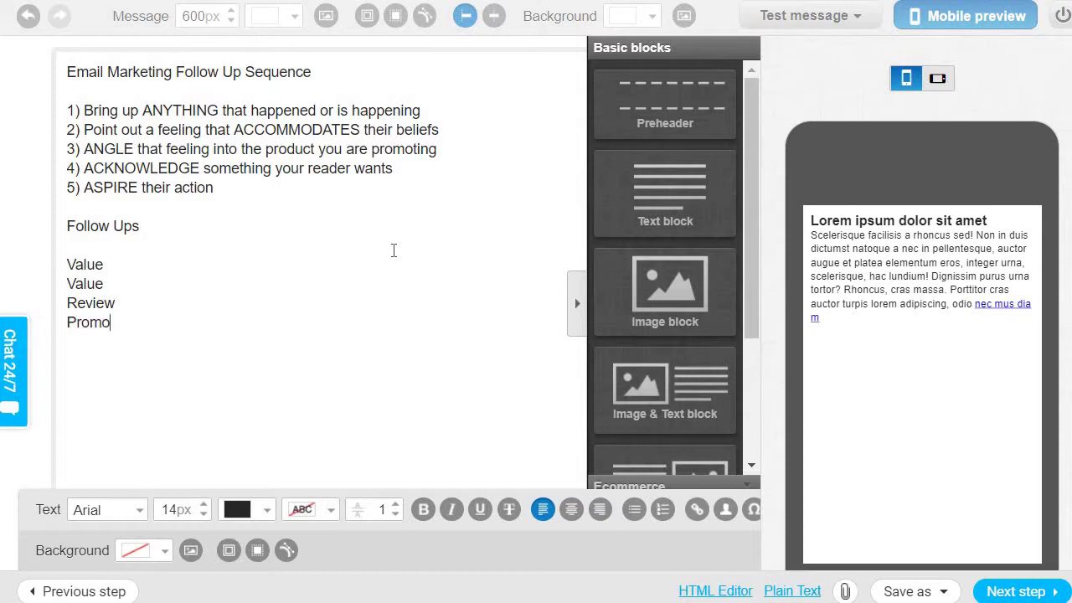
- Add two more Value lines, a second Review line and a second Promo line
{"action": "left_click", "coordinate": [151, 284]}
{"action": "key", "text": "Return"}
{"action": "type", "text": "Value"}
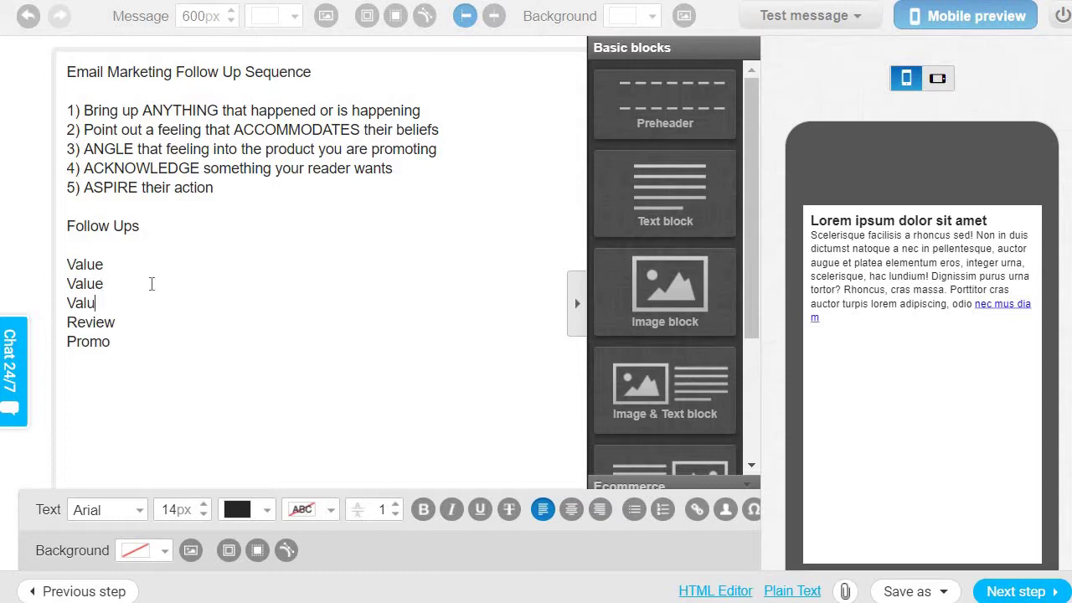
{"action": "key", "text": "Return"}
{"action": "type", "text": "Value"}
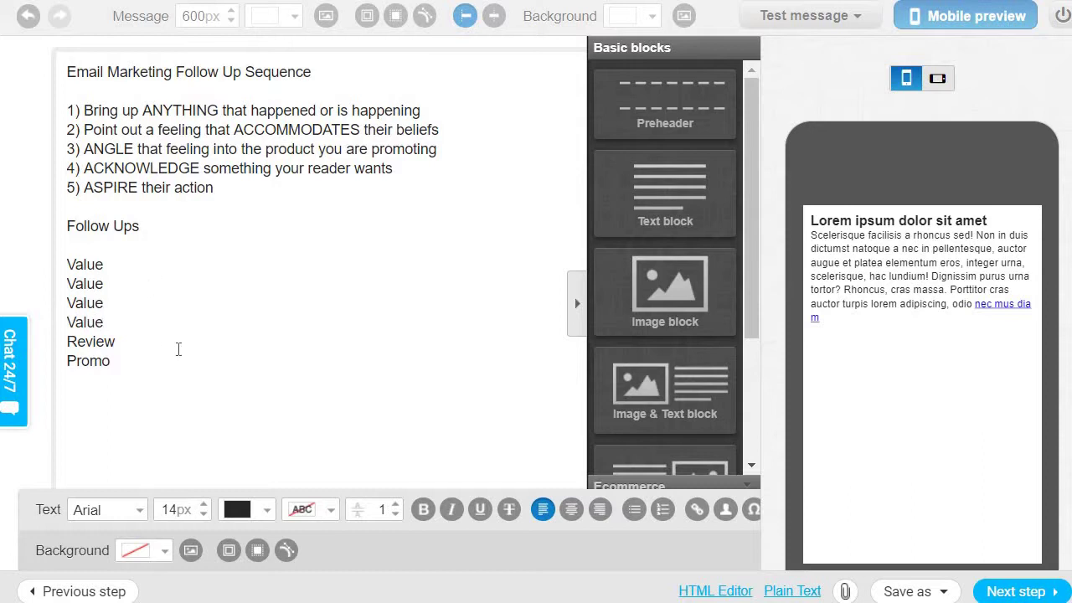
{"action": "left_click", "coordinate": [184, 344]}
{"action": "key", "text": "Return"}
{"action": "type", "text": "Review"}
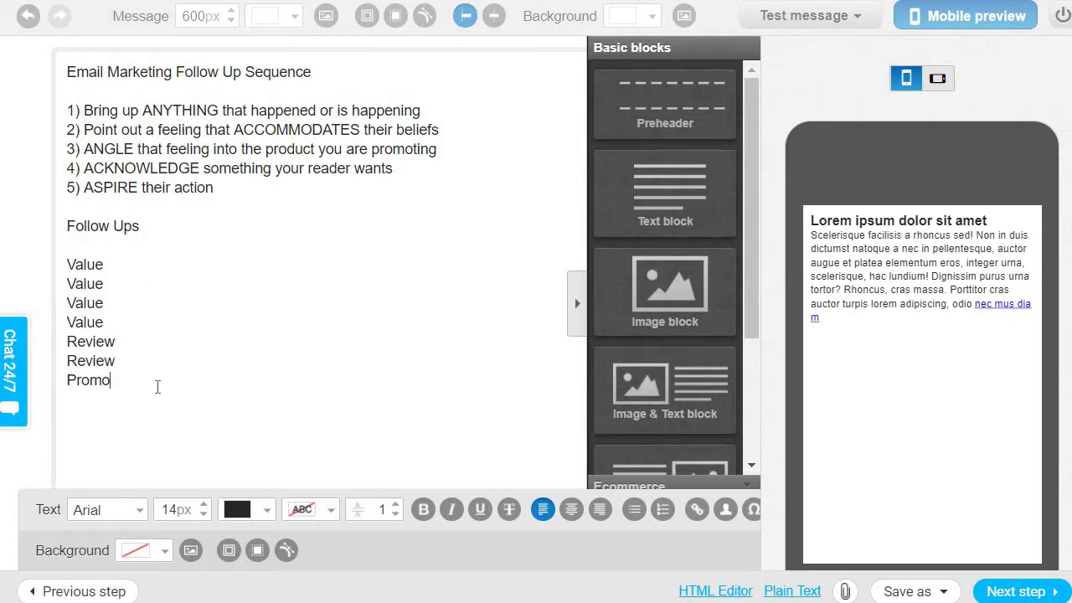
{"action": "key", "text": "Return"}
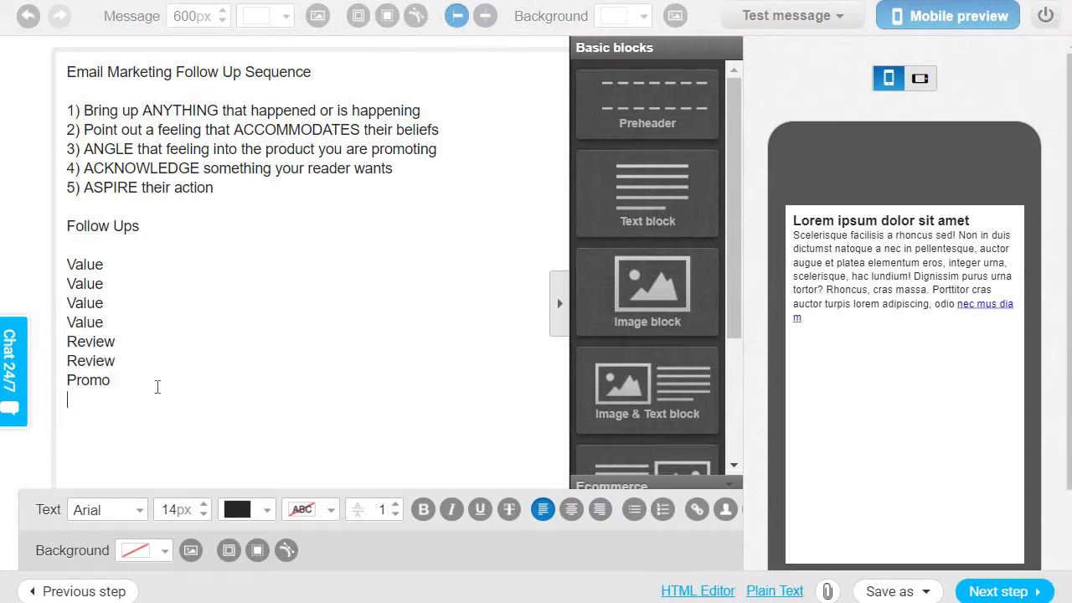
{"action": "type", "text": "Promo"}
- Replace the extra Value, Review and Promo lines so only Value, Value, Review, Promo remain
{"action": "left_click_drag", "start_coordinate": [106, 322], "coordinate": [67, 265]}
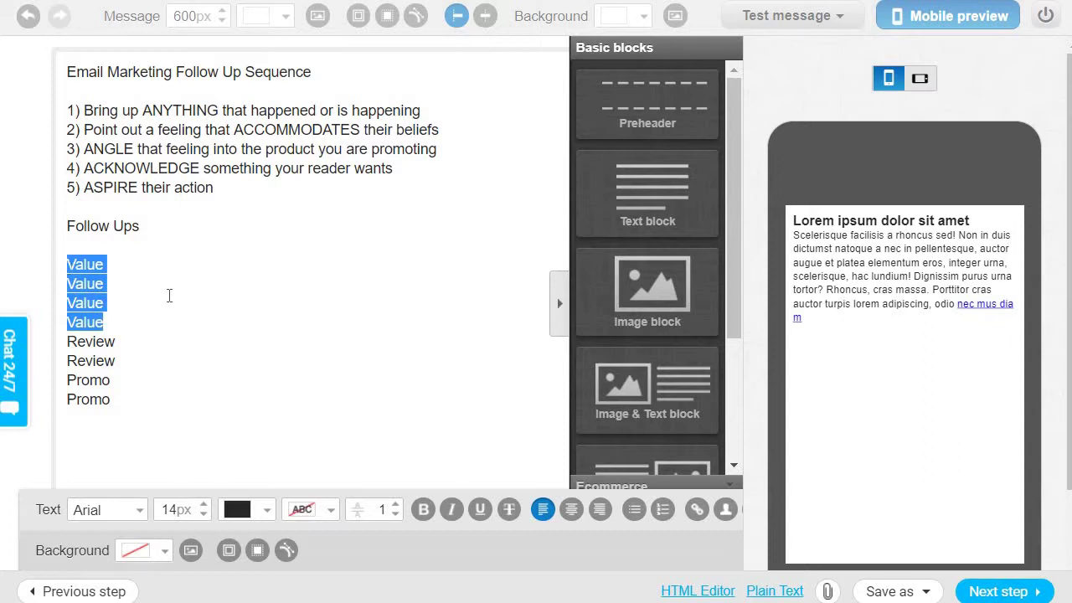
{"action": "left_click", "coordinate": [172, 296]}
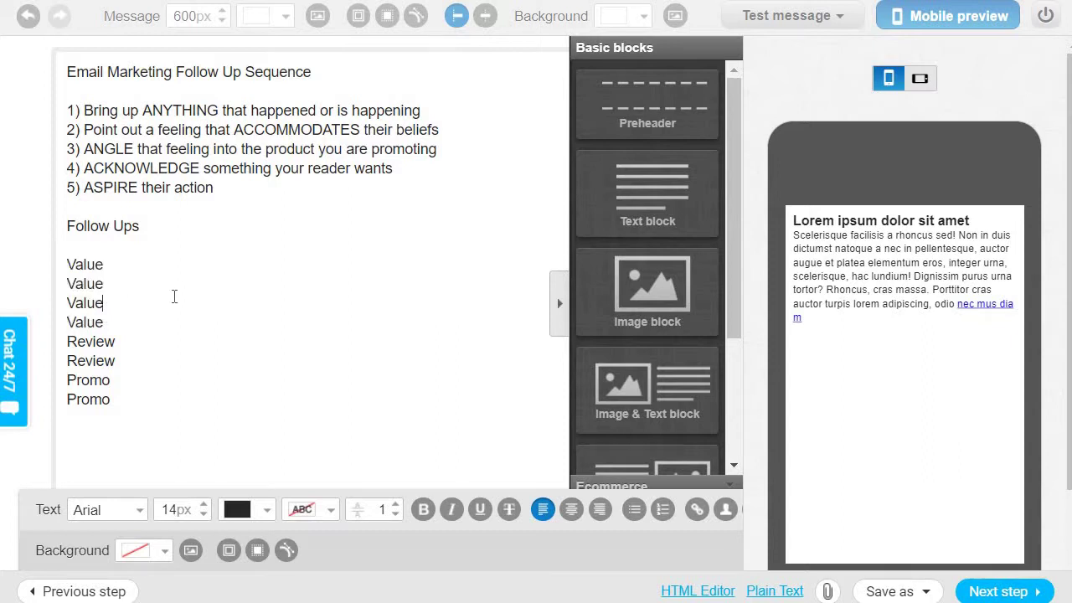
{"action": "left_click_drag", "start_coordinate": [122, 361], "coordinate": [68, 339]}
{"action": "left_click", "coordinate": [134, 315]}
{"action": "left_click_drag", "start_coordinate": [110, 399], "coordinate": [69, 304]}
{"action": "left_click", "coordinate": [146, 390]}
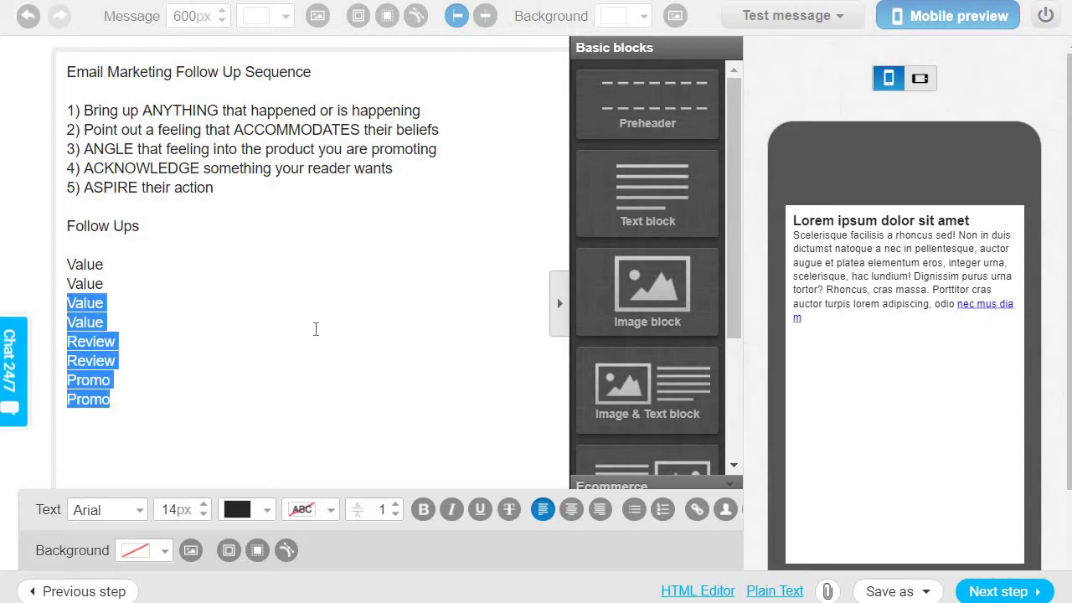
{"action": "type", "text": "Review"}
{"action": "key", "text": "Return"}
{"action": "type", "text": "Promo"}
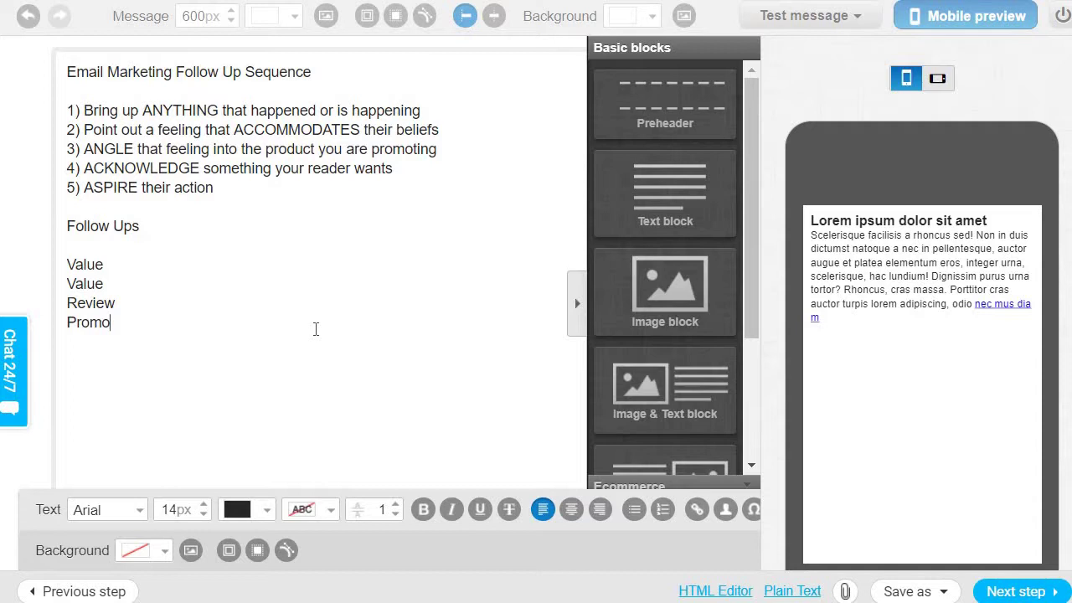
{"action": "left_click", "coordinate": [146, 265]}
- Add the note "-Make sure it's related to what you're offering" after the second Value
{"action": "left_click", "coordinate": [144, 285]}
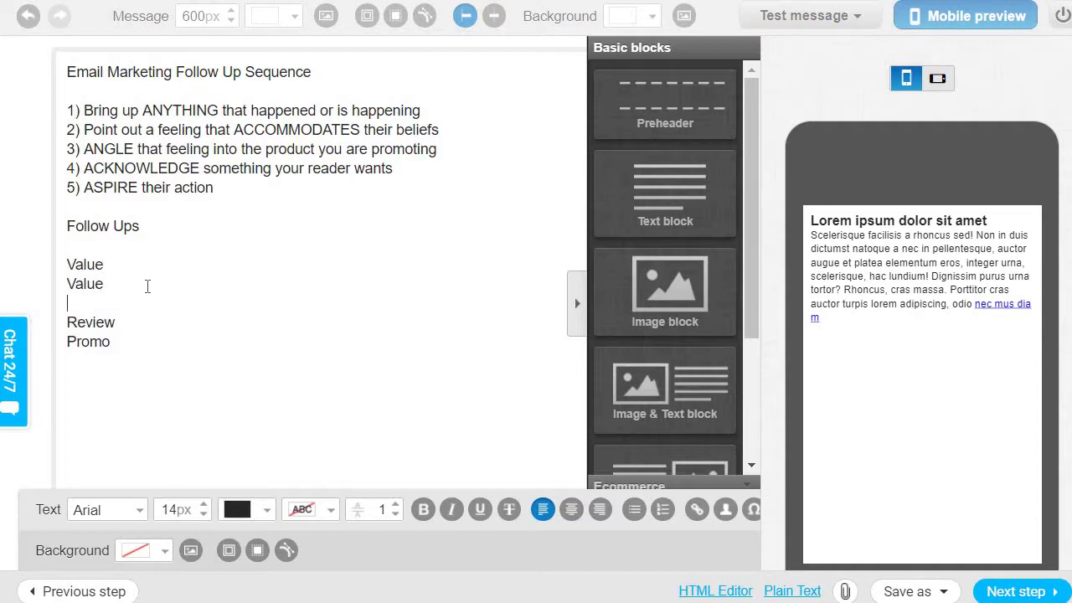
{"action": "key", "text": "Return"}
{"action": "key", "text": "Return"}
{"action": "key", "text": "Return"}
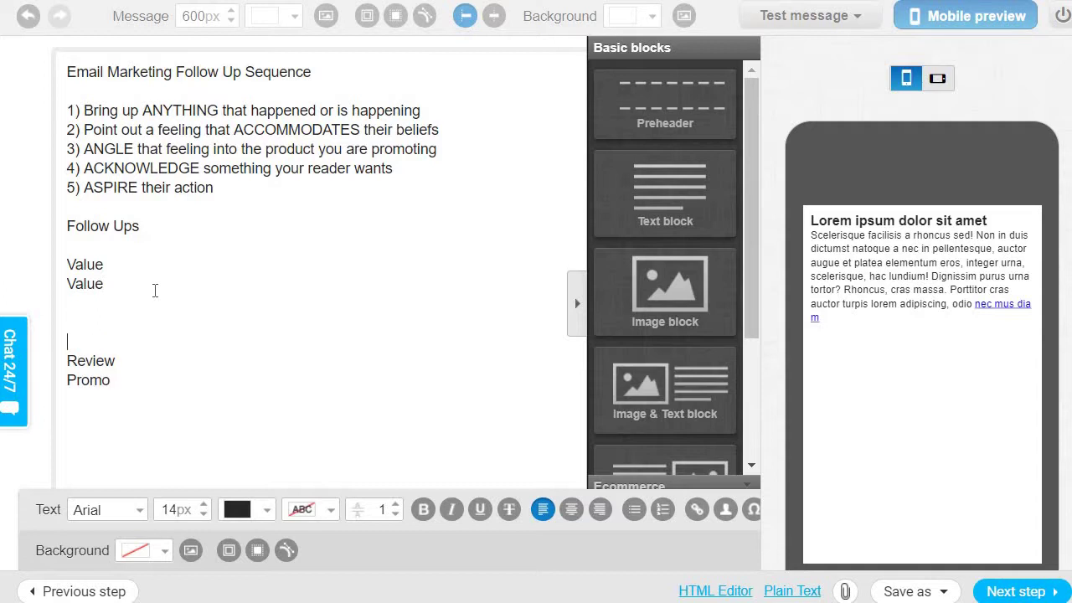
{"action": "type", "text": "-Make sure it's realte"}
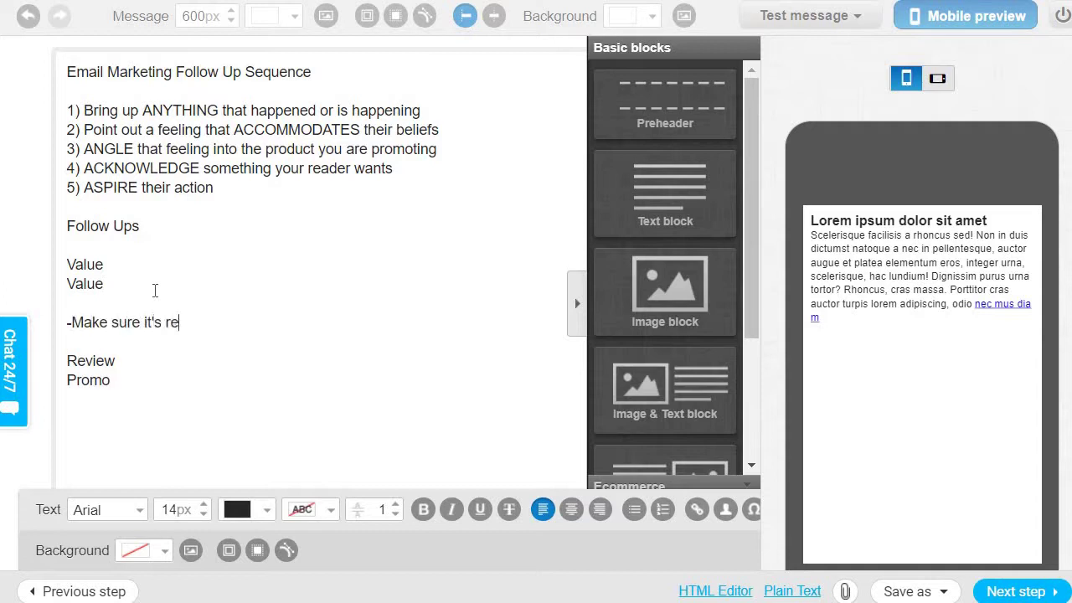
{"action": "key", "text": "BackSpace"}
{"action": "key", "text": "BackSpace"}
{"action": "key", "text": "BackSpace"}
{"action": "key", "text": "BackSpace"}
{"action": "type", "text": "lated to what "}
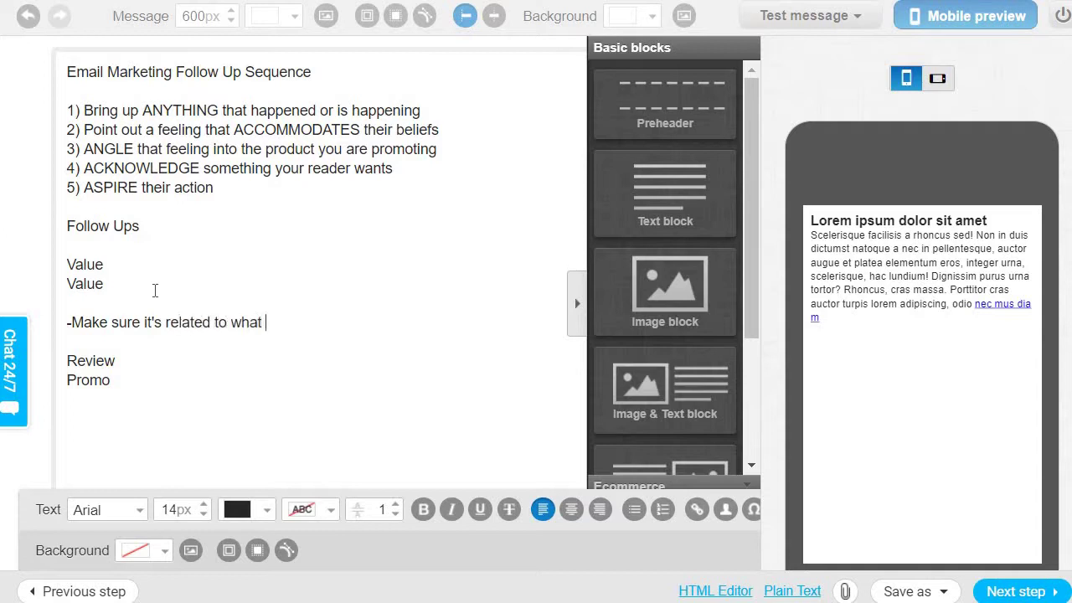
{"action": "type", "text": "you're offering"}
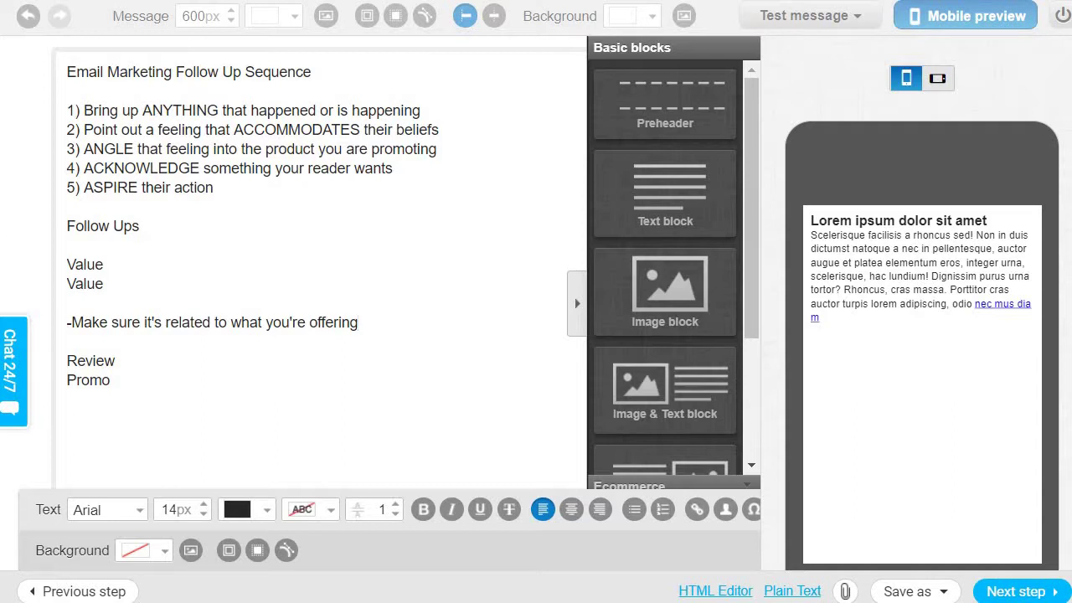
- Highlight the Value lines and the whole follow-up list, ending after the first Value
{"action": "left_click", "coordinate": [130, 264]}
{"action": "left_click_drag", "start_coordinate": [104, 285], "coordinate": [67, 265]}
{"action": "left_click", "coordinate": [148, 284]}
{"action": "left_click_drag", "start_coordinate": [116, 381], "coordinate": [89, 381]}
{"action": "left_click_drag", "start_coordinate": [61, 335], "coordinate": [53, 266]}
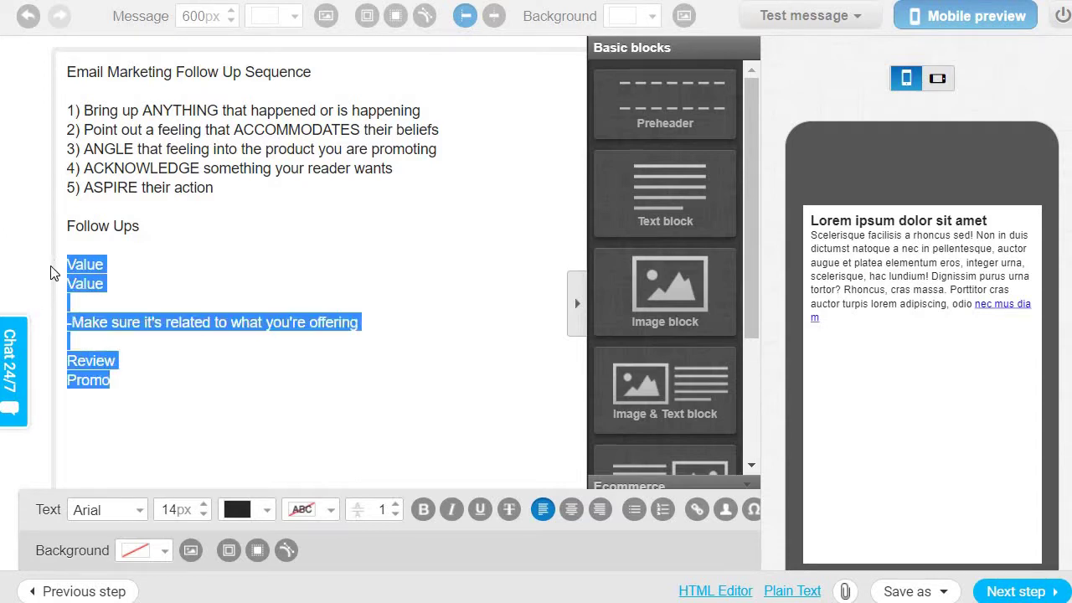
{"action": "left_click", "coordinate": [156, 270]}
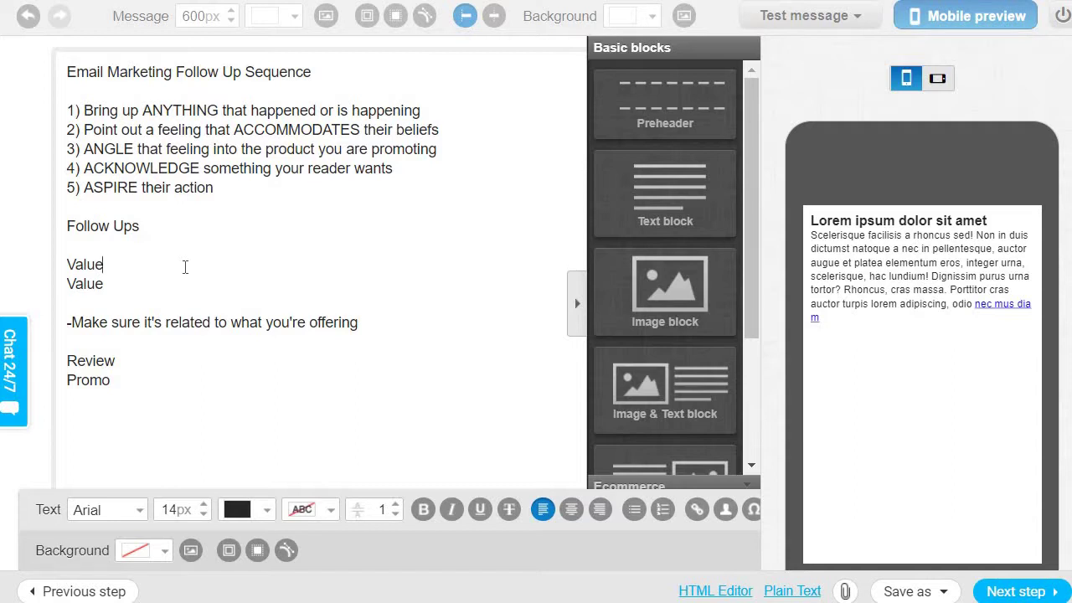
- Append "- Golf - Better Golf Swing" to Follow Ups and title the first Value "Secret Stance Technique"
{"action": "type", "text": "-"}
{"action": "left_click", "coordinate": [175, 226]}
{"action": "type", "text": "- Golf - Better Golf"}
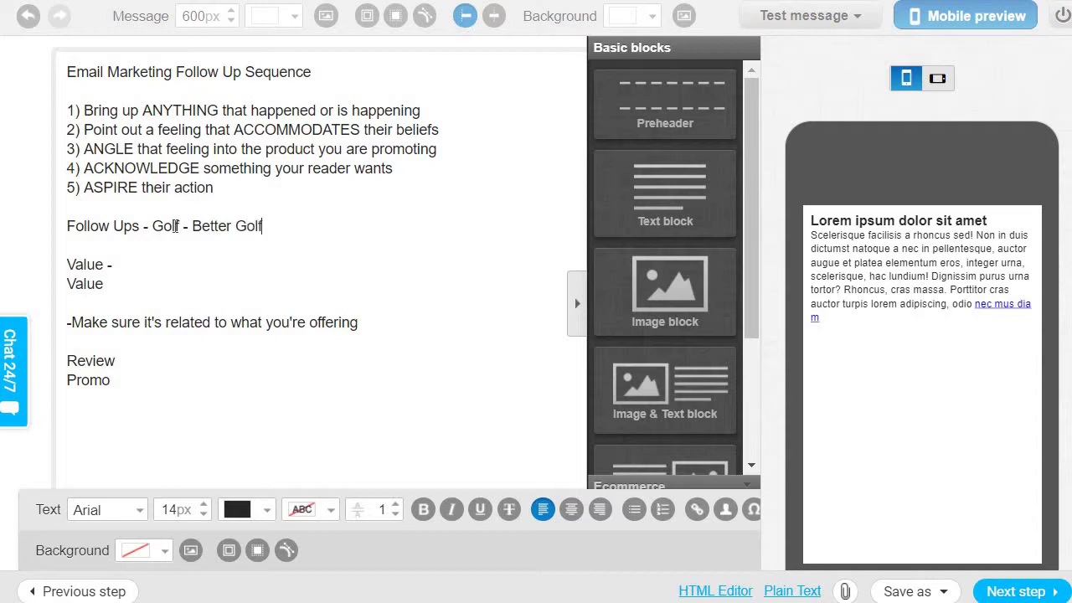
{"action": "type", "text": " Swing"}
{"action": "left_click", "coordinate": [175, 264]}
{"action": "type", "text": "Secret "}
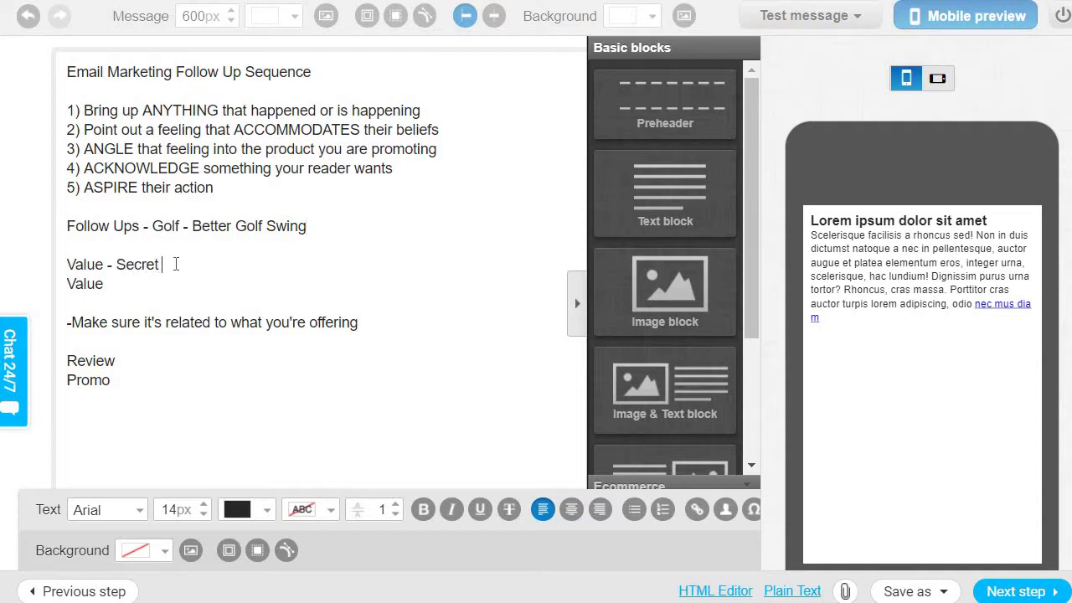
{"action": "type", "text": "Siance Technique"}
- Title the second Value line "- The Backswing Multiplier"
{"action": "left_click", "coordinate": [182, 281]}
{"action": "type", "text": "- Th"}
{"action": "type", "text": "e Backswing "}
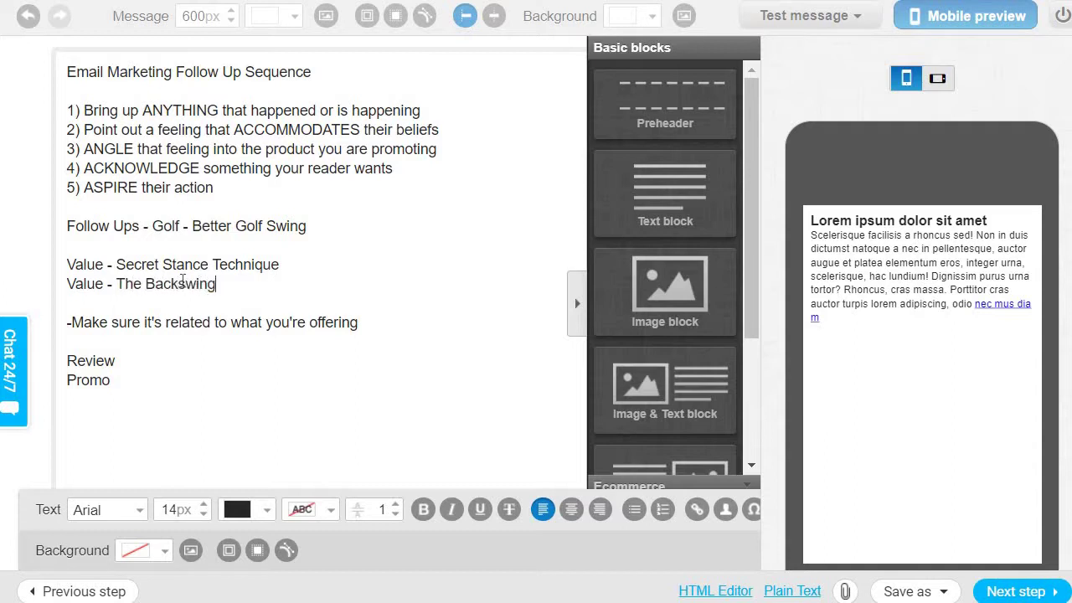
{"action": "type", "text": "Multiplier"}
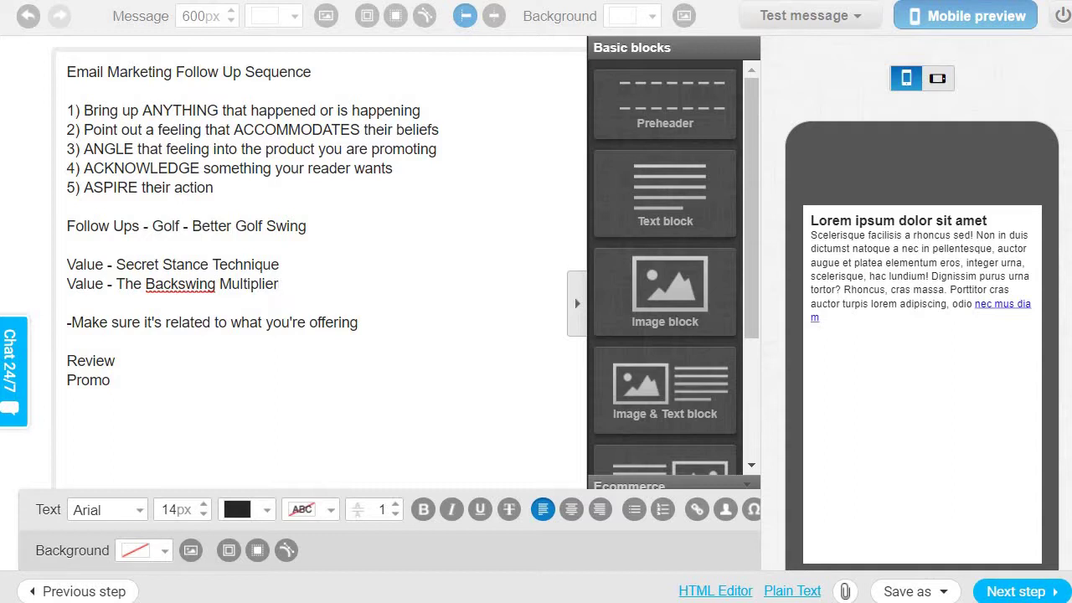
- Highlight both value titles, then label the Review line "Better Golf Swing Review"
{"action": "left_click", "coordinate": [324, 264]}
{"action": "left_click_drag", "start_coordinate": [325, 265], "coordinate": [117, 263]}
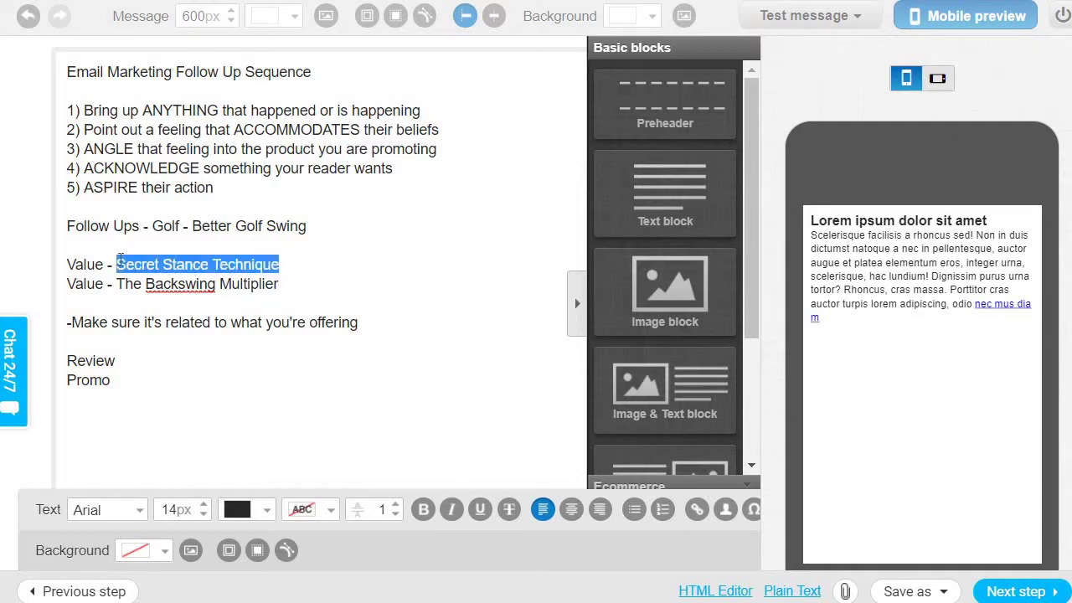
{"action": "left_click", "coordinate": [293, 261]}
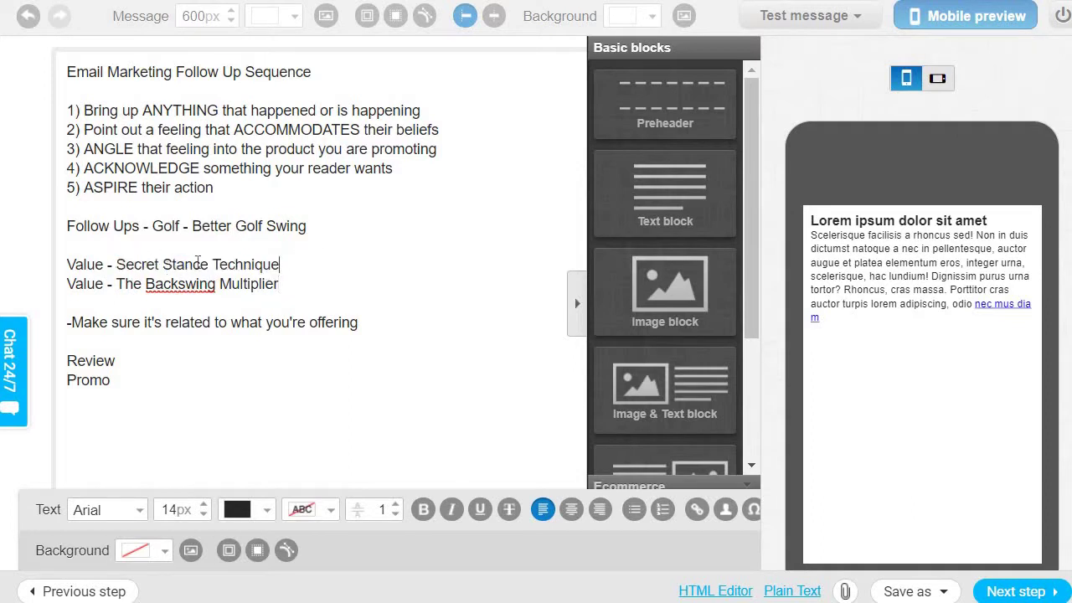
{"action": "left_click_drag", "start_coordinate": [130, 259], "coordinate": [104, 263]}
{"action": "left_click", "coordinate": [303, 285]}
{"action": "left_click_drag", "start_coordinate": [283, 283], "coordinate": [115, 285]}
{"action": "left_click", "coordinate": [189, 361]}
{"action": "type", "text": "Better Golf Swing Review"}
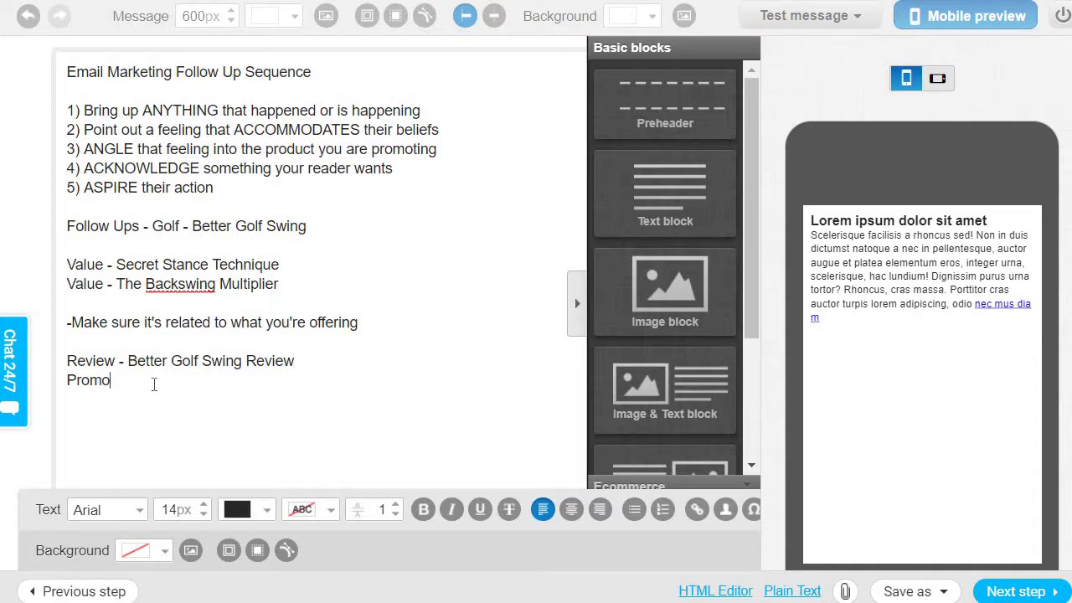
- Label the Promo line "- Bridge page, presell page, bonus page"
{"action": "type", "text": "-"}
{"action": "type", "text": "Bridge page, presell page"}
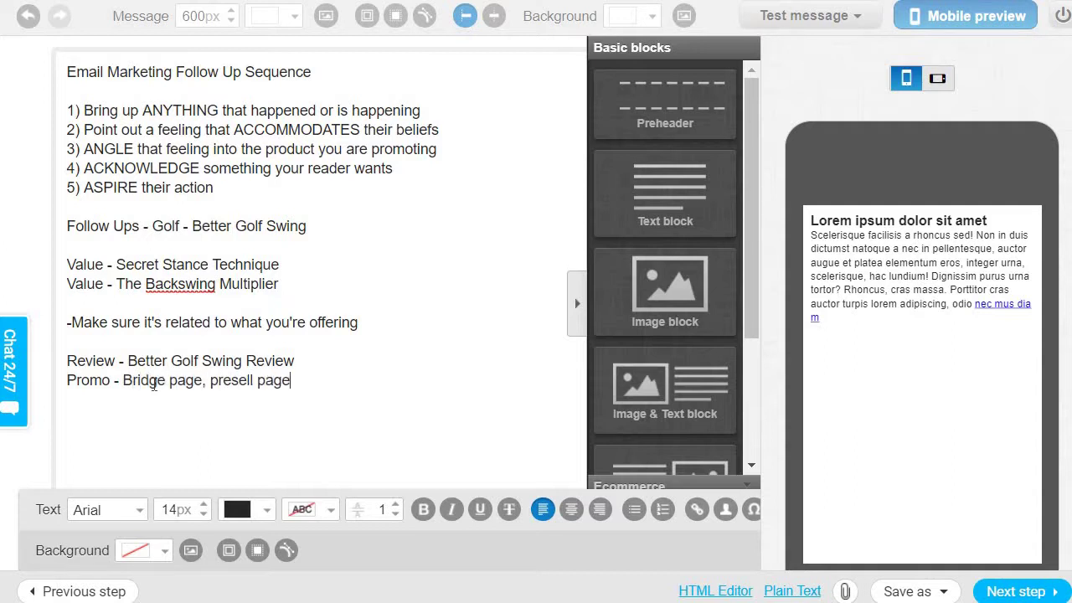
{"action": "type", "text": ", bonus page"}
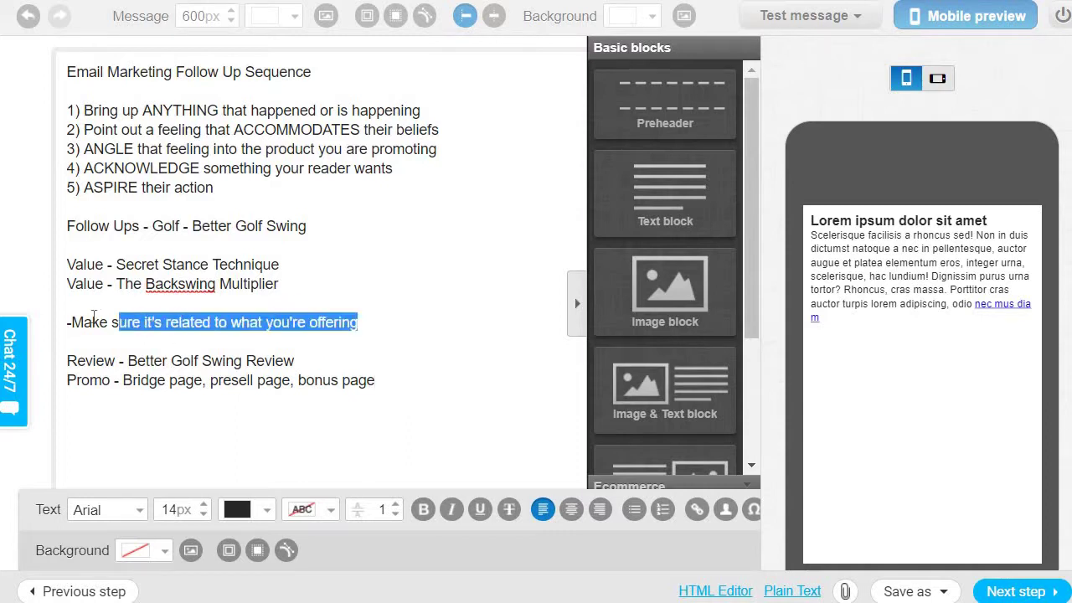
- Move the "-Make sure it's related…" note from above Review to a new line below Promo
{"action": "left_click_drag", "start_coordinate": [88, 317], "coordinate": [70, 321]}
{"action": "key", "text": "ctrl+c"}
{"action": "key", "text": "BackSpace"}
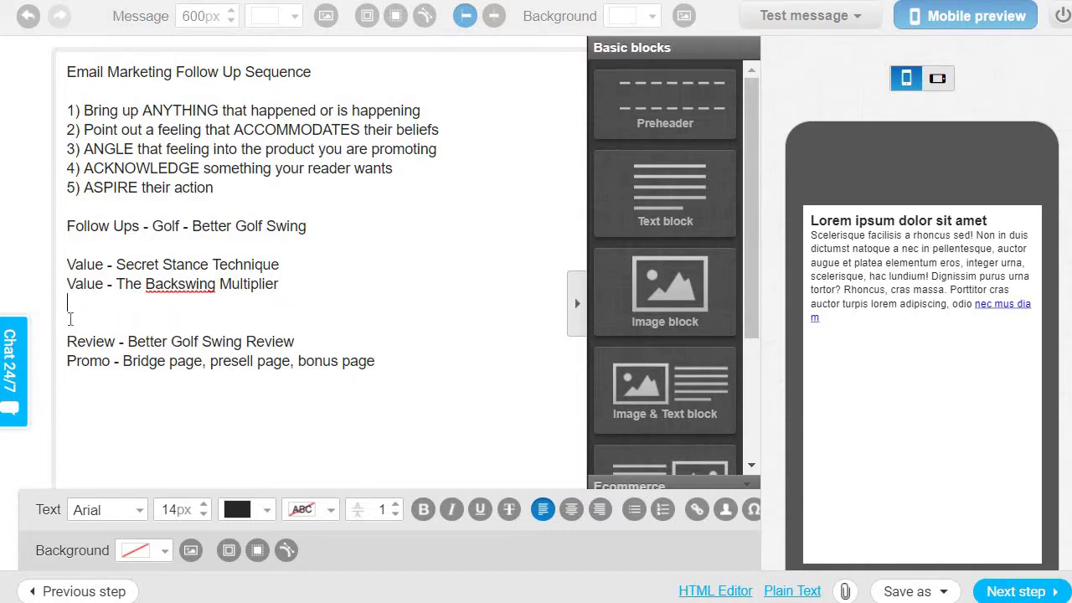
{"action": "key", "text": "BackSpace"}
{"action": "key", "text": "BackSpace"}
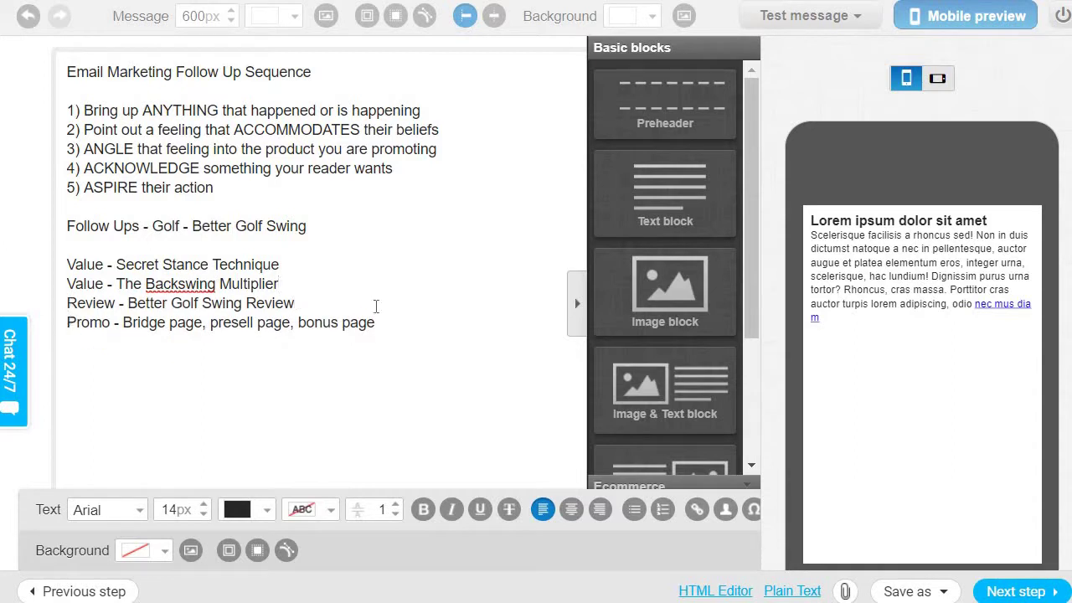
{"action": "key", "text": "Return"}
{"action": "key", "text": "Return"}
{"action": "key", "text": "ctrl+v"}
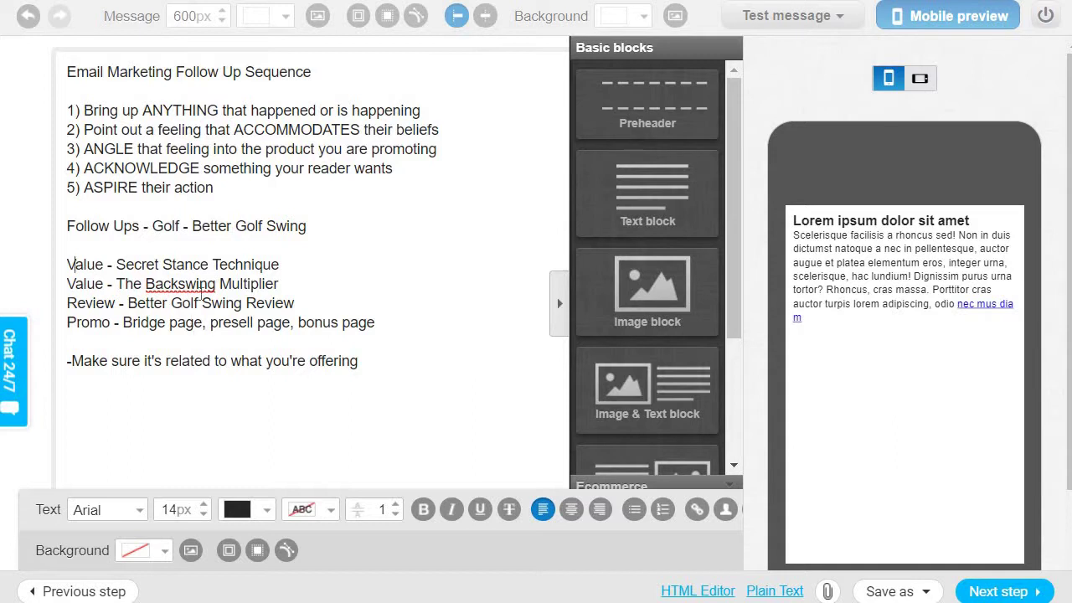
- Type the heading "Follow Ups - Golf Niche - Putting" on a new line below the note
{"action": "left_click", "coordinate": [396, 361]}
{"action": "type", "text": "Follow Ups - Golf Niche - Putting"}
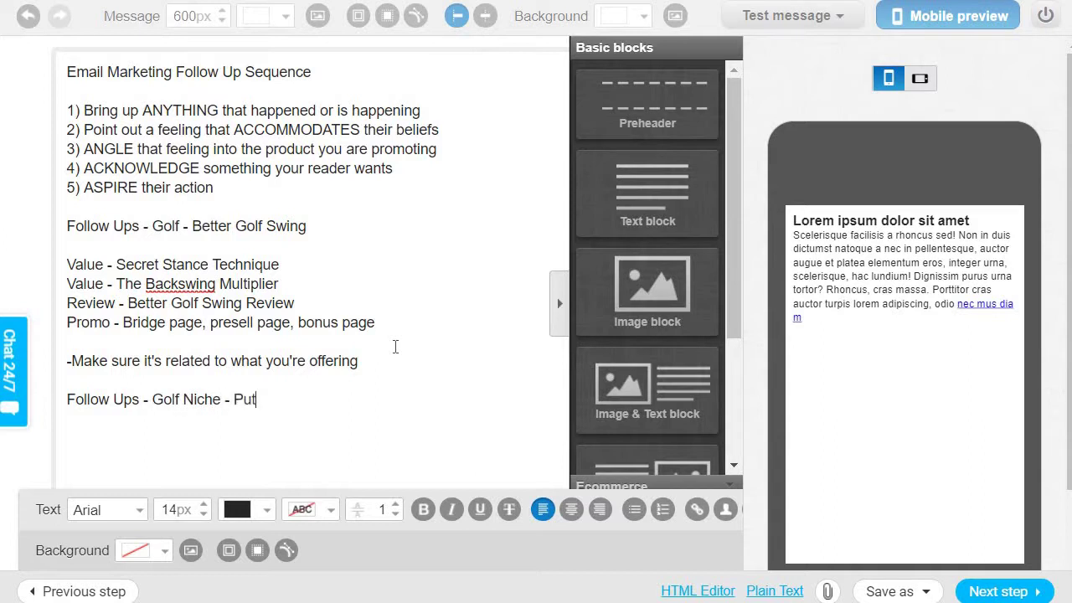